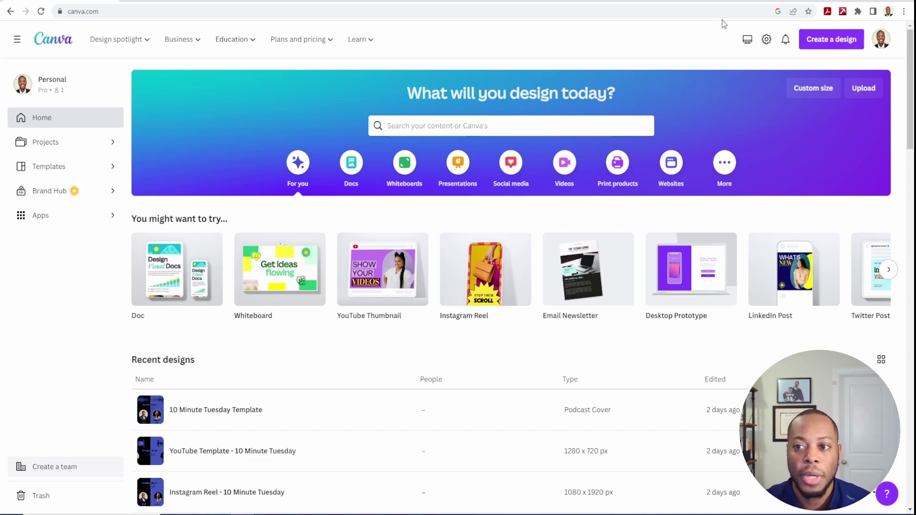
Create a new blank Presentation (16:9) design from the Create a design list
{"action": "left_click", "coordinate": [838, 42]}
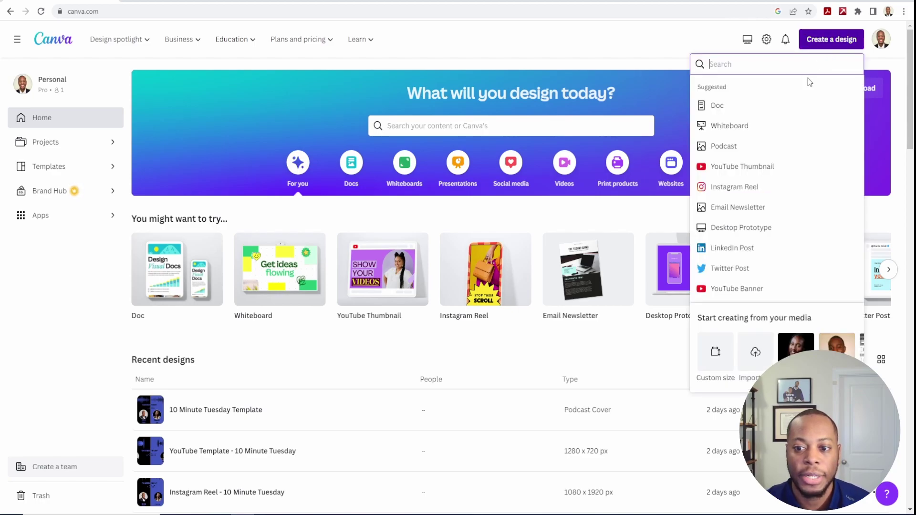
{"action": "scroll", "coordinate": [771, 96], "scroll_direction": "down", "scroll_amount": 5}
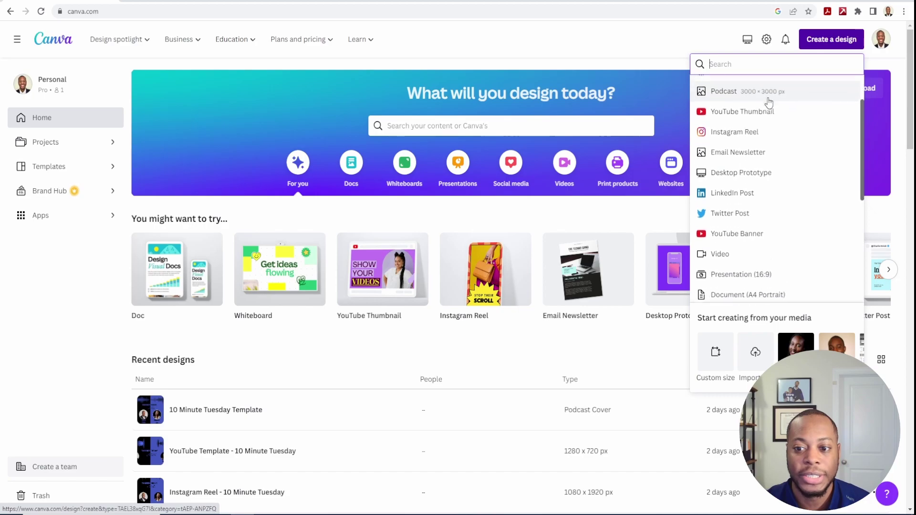
{"action": "scroll", "coordinate": [759, 104], "scroll_direction": "down", "scroll_amount": 2}
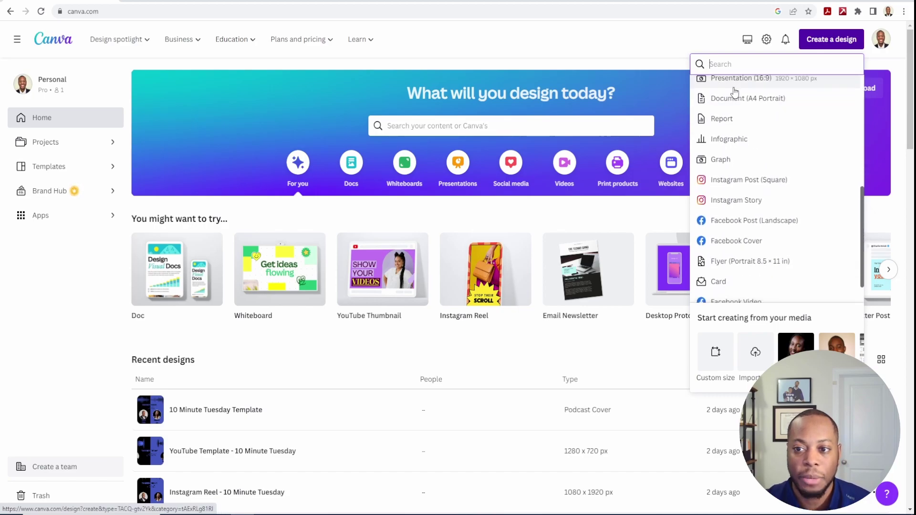
{"action": "scroll", "coordinate": [732, 96], "scroll_direction": "up", "scroll_amount": 2}
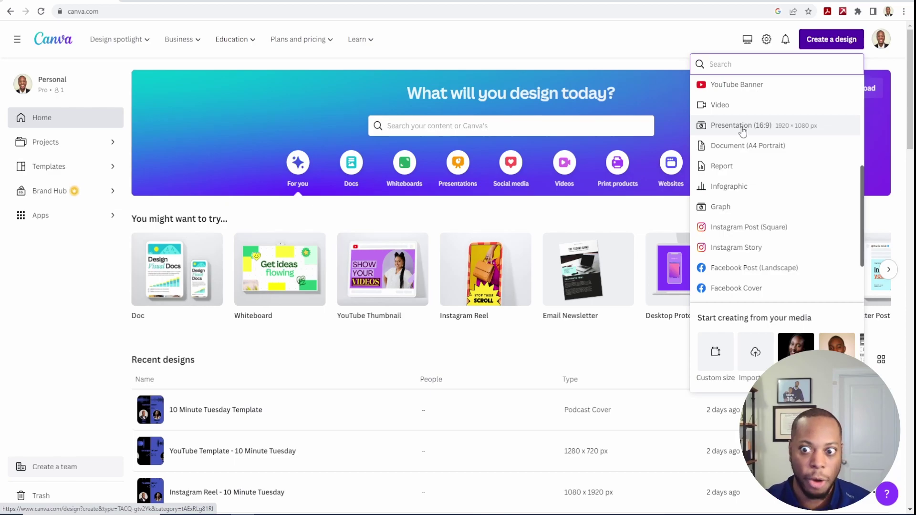
{"action": "left_click", "coordinate": [742, 127]}
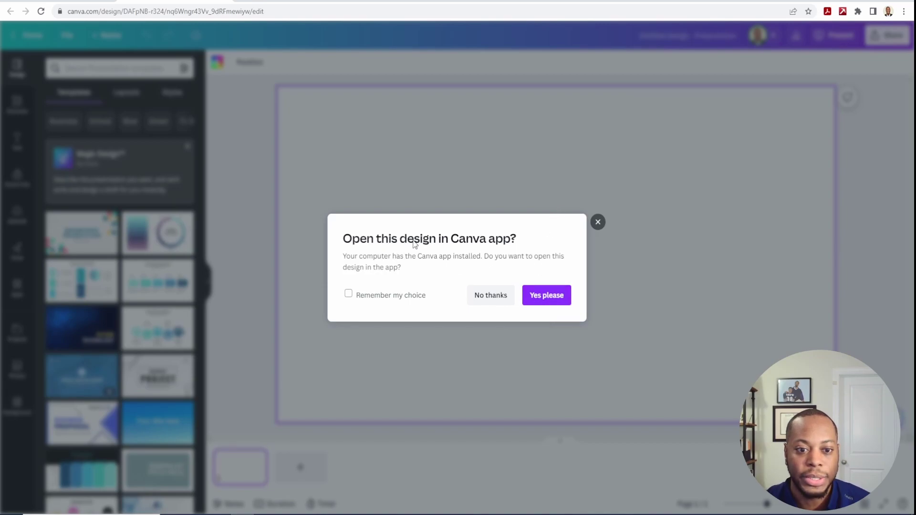
Dismiss the desktop-app prompt and confirm in Resize that the page is 1920 × 1080 px
{"action": "left_click", "coordinate": [598, 222]}
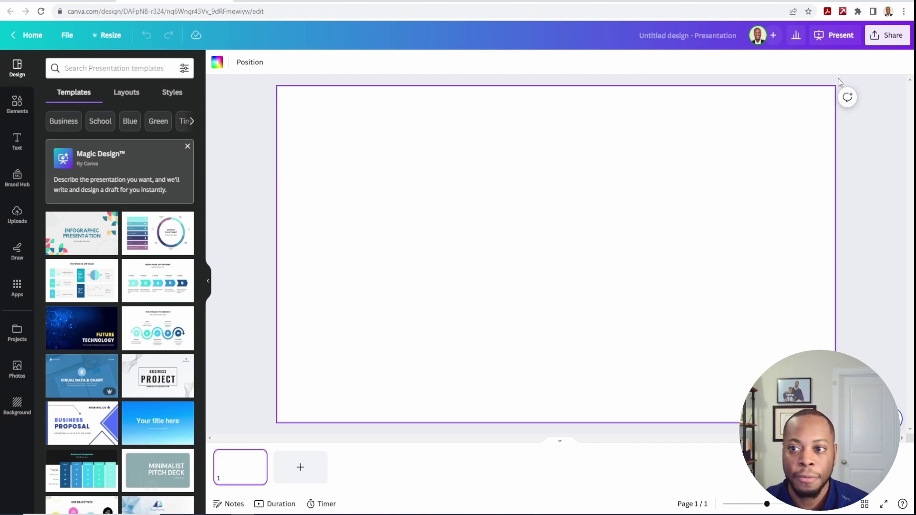
{"action": "left_click", "coordinate": [247, 110]}
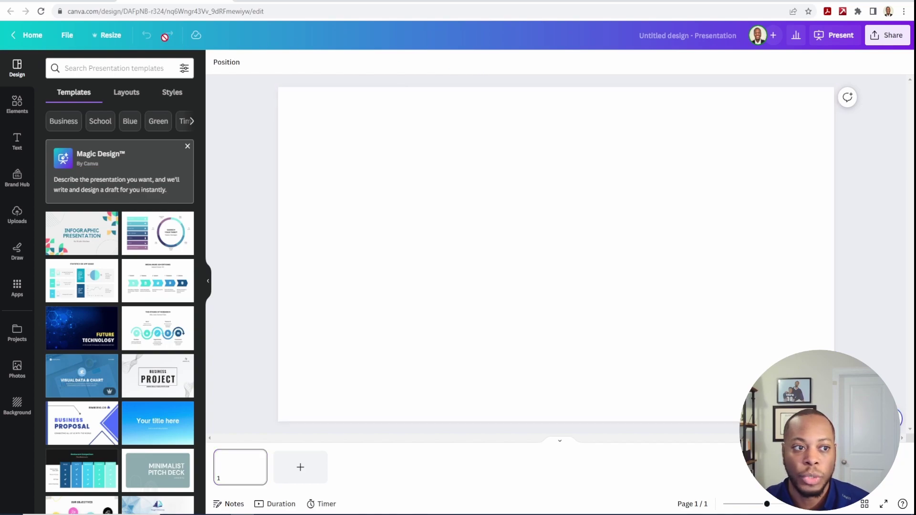
{"action": "left_click", "coordinate": [106, 36]}
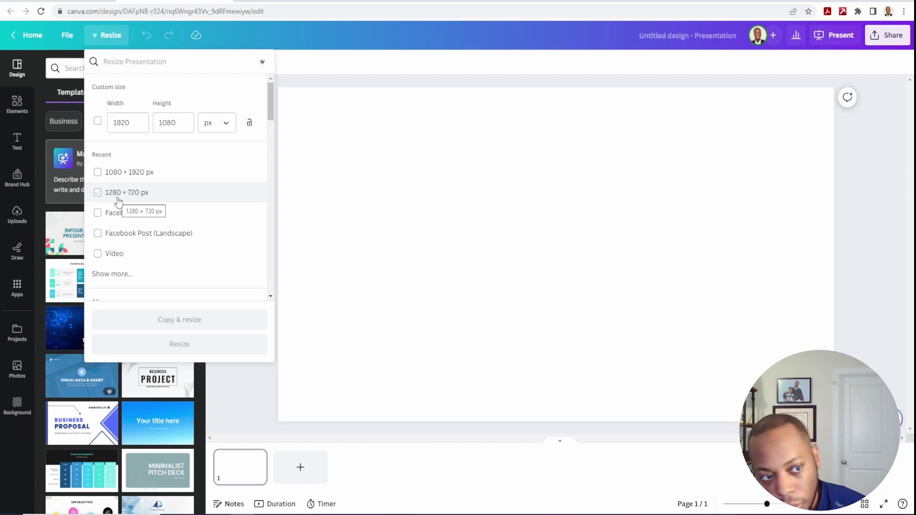
{"action": "left_click", "coordinate": [136, 124]}
{"action": "left_click", "coordinate": [417, 81]}
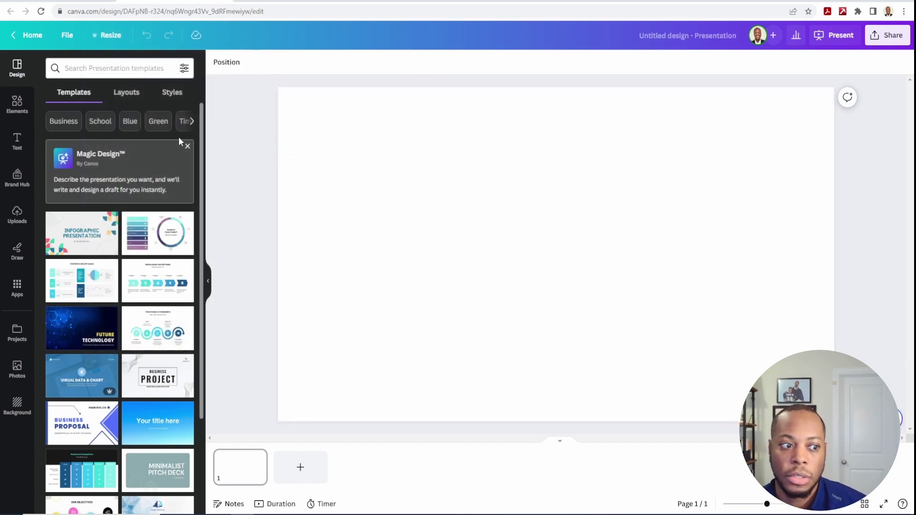
Move the Design panel from template search through Styles to the Layouts tab
{"action": "left_click", "coordinate": [103, 67]}
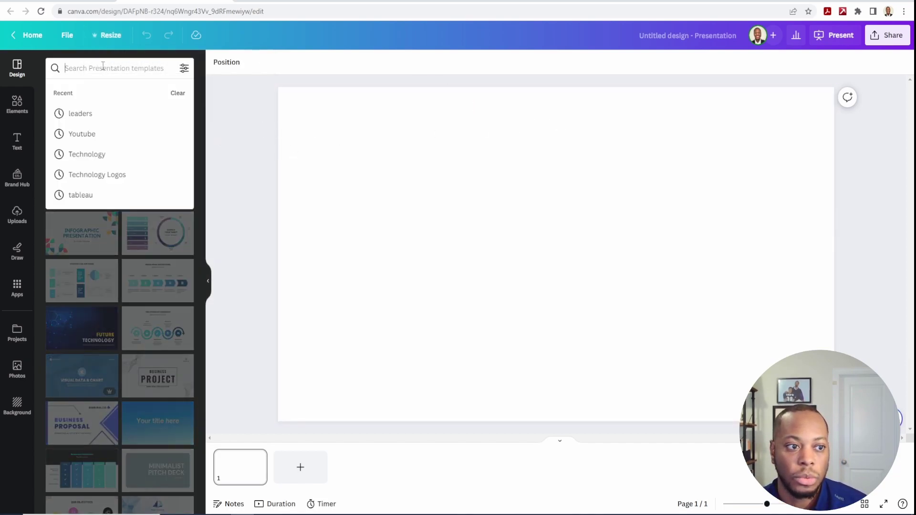
{"action": "left_click", "coordinate": [227, 90]}
{"action": "left_click", "coordinate": [170, 92]}
{"action": "left_click", "coordinate": [130, 94]}
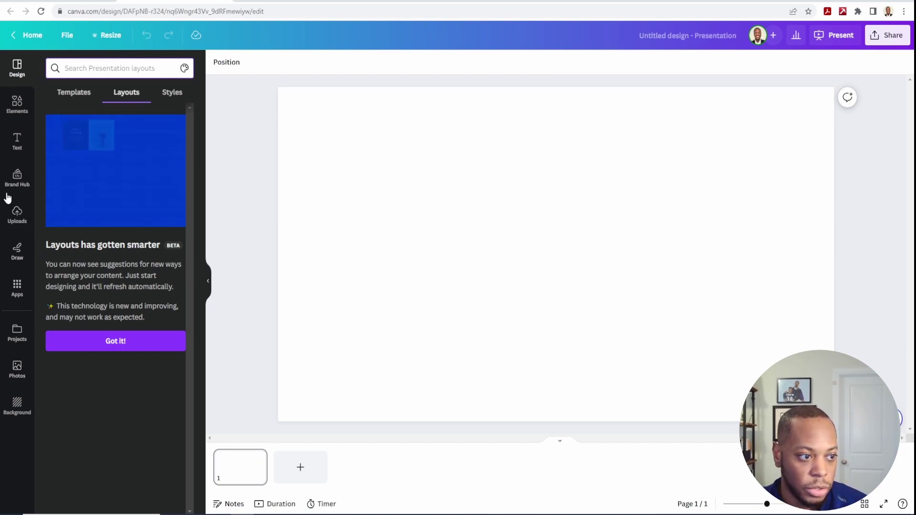
Drag a bar chart from Elements onto the slide, shrink it and move it lower left
{"action": "left_click", "coordinate": [17, 112]}
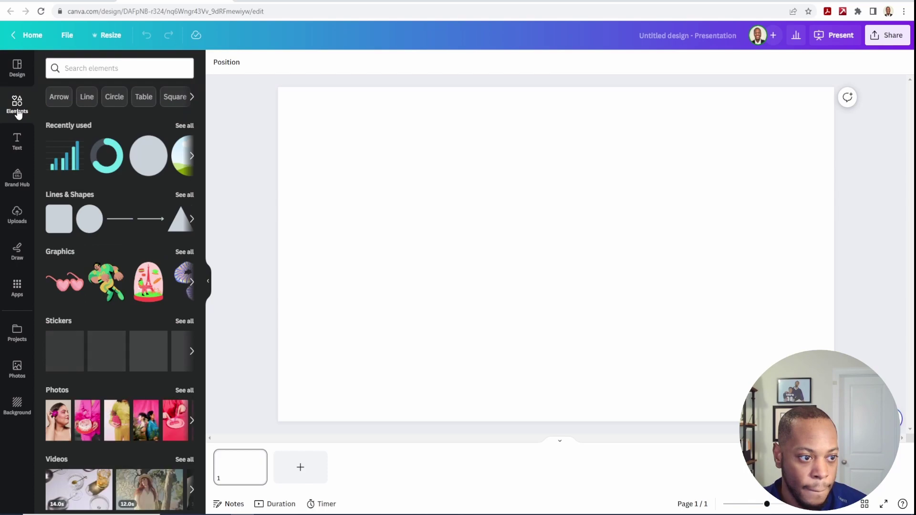
{"action": "left_click_drag", "start_coordinate": [71, 156], "coordinate": [397, 264]}
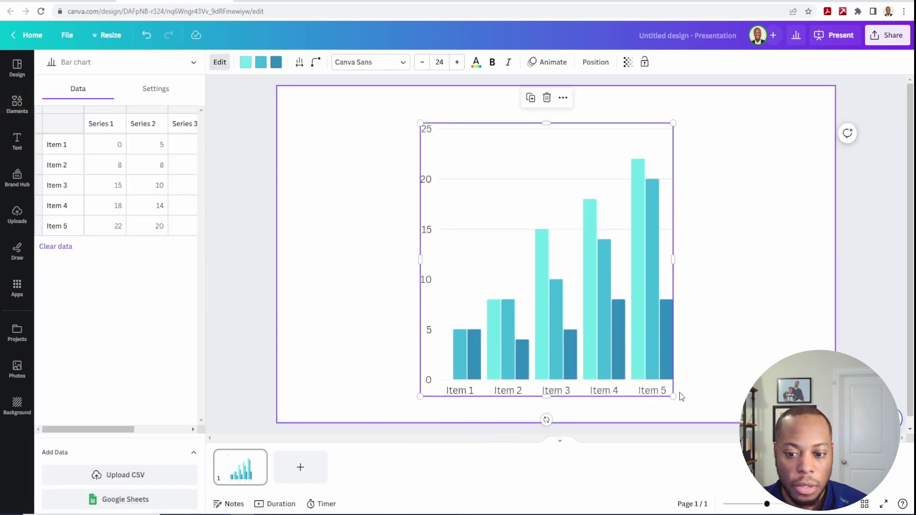
{"action": "left_click_drag", "start_coordinate": [673, 395], "coordinate": [534, 284]}
{"action": "left_click_drag", "start_coordinate": [491, 164], "coordinate": [395, 274]}
Open the chart's data table and select the Item 1 label cell
{"action": "left_click", "coordinate": [107, 152]}
{"action": "left_click", "coordinate": [152, 149]}
{"action": "left_click", "coordinate": [110, 164]}
{"action": "left_click", "coordinate": [154, 171]}
{"action": "left_click", "coordinate": [95, 148]}
{"action": "left_click", "coordinate": [152, 152]}
{"action": "left_click", "coordinate": [110, 167]}
{"action": "left_click", "coordinate": [67, 147]}
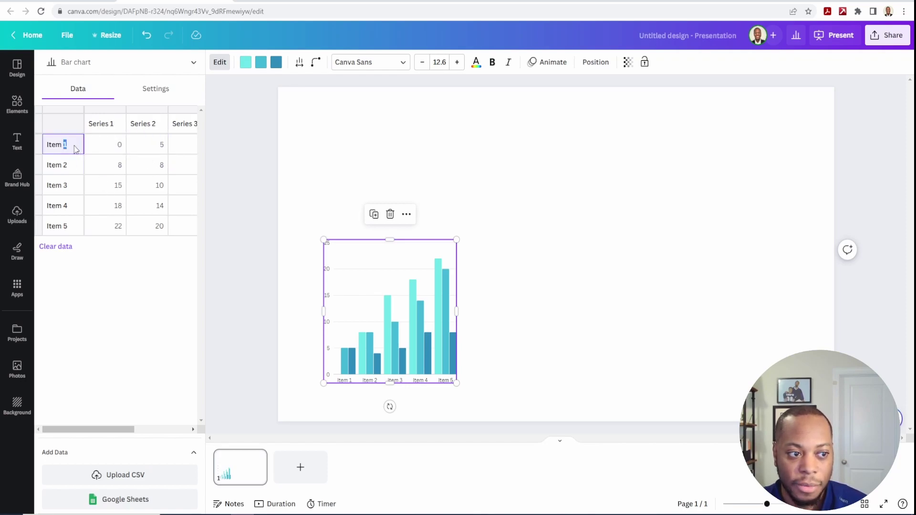
Rename Item 1 to Apple and Item 2 to Bananas, then widen and lower the chart
{"action": "double_click", "coordinate": [74, 146]}
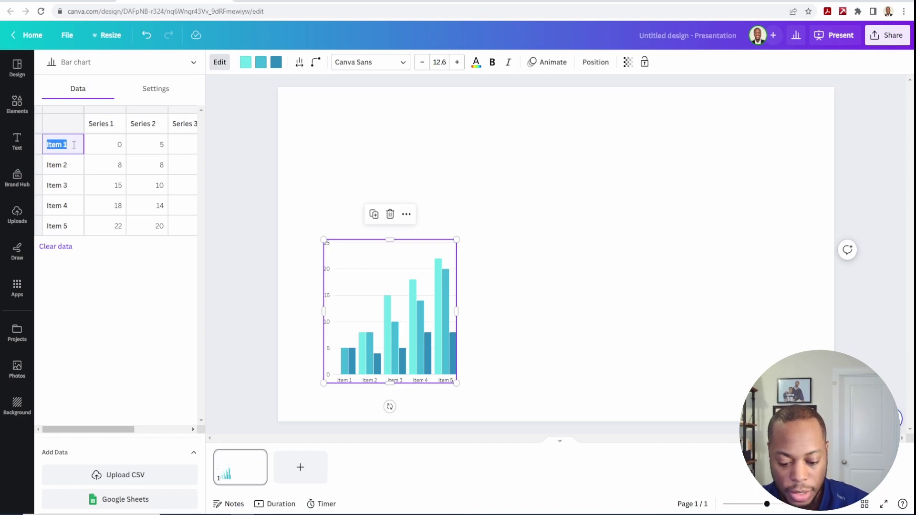
{"action": "type", "text": "Apple"}
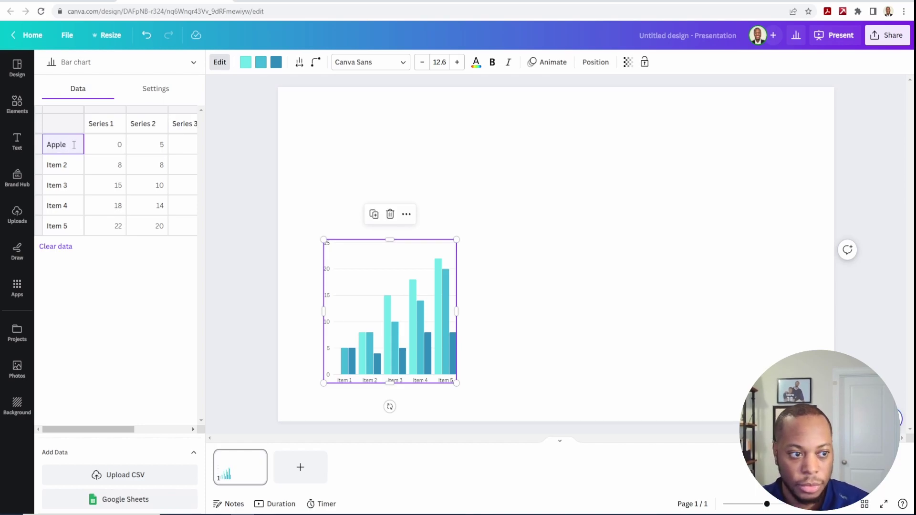
{"action": "left_click", "coordinate": [69, 166]}
{"action": "left_click_drag", "start_coordinate": [69, 165], "coordinate": [44, 165]}
{"action": "type", "text": "Banas"}
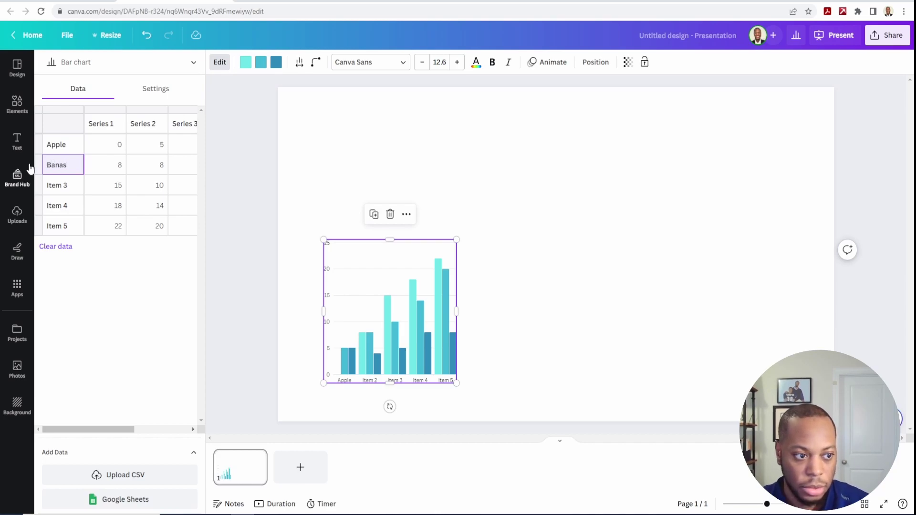
{"action": "key", "text": "BackSpace"}
{"action": "type", "text": "nas"}
{"action": "key", "text": "Return"}
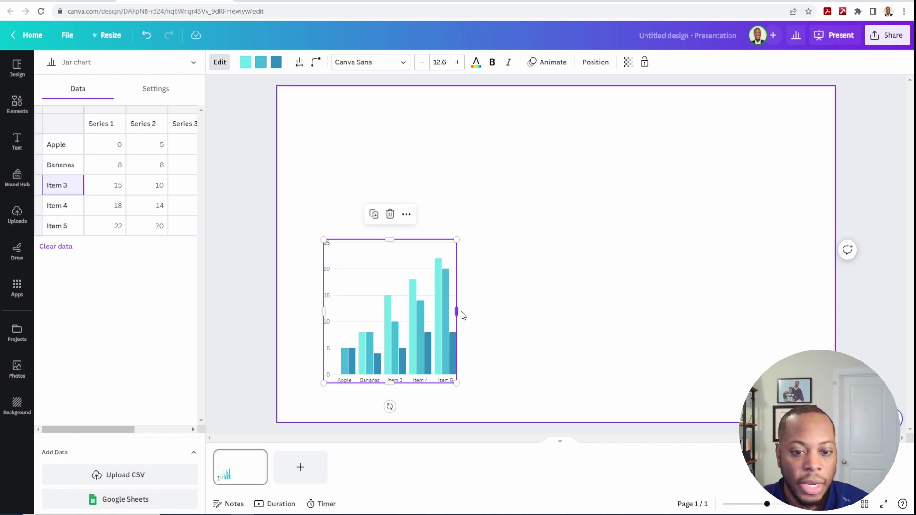
{"action": "left_click_drag", "start_coordinate": [458, 311], "coordinate": [489, 311]}
{"action": "left_click_drag", "start_coordinate": [424, 257], "coordinate": [423, 270]}
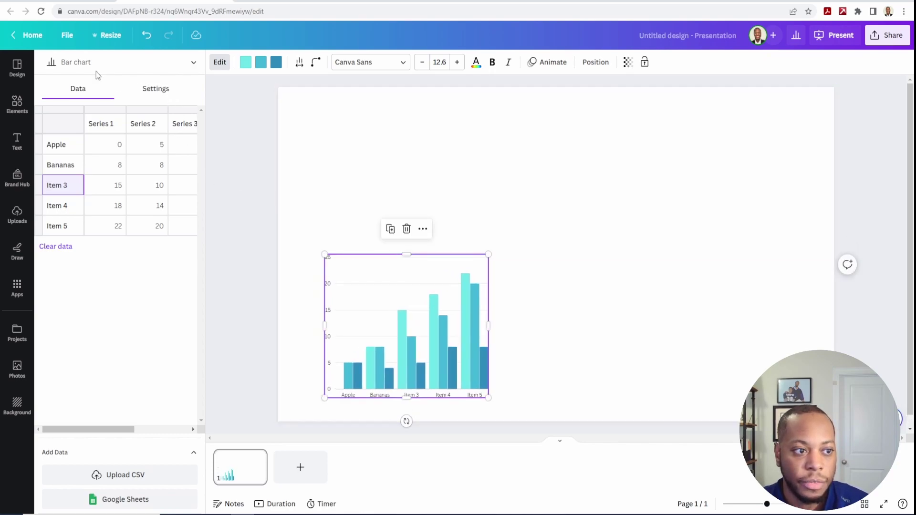
Place a progress ring right of the bar chart and turn on its 67% percentage label
{"action": "left_click", "coordinate": [600, 294]}
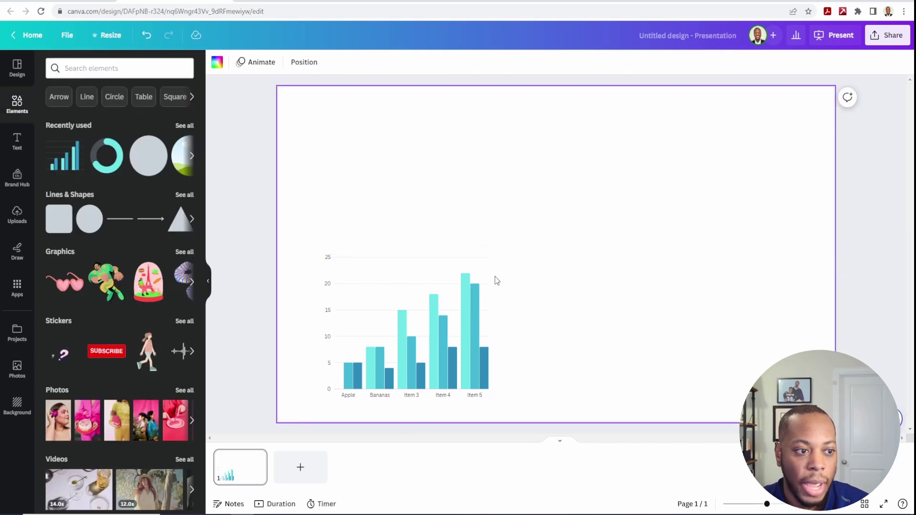
{"action": "left_click_drag", "start_coordinate": [90, 161], "coordinate": [579, 266]}
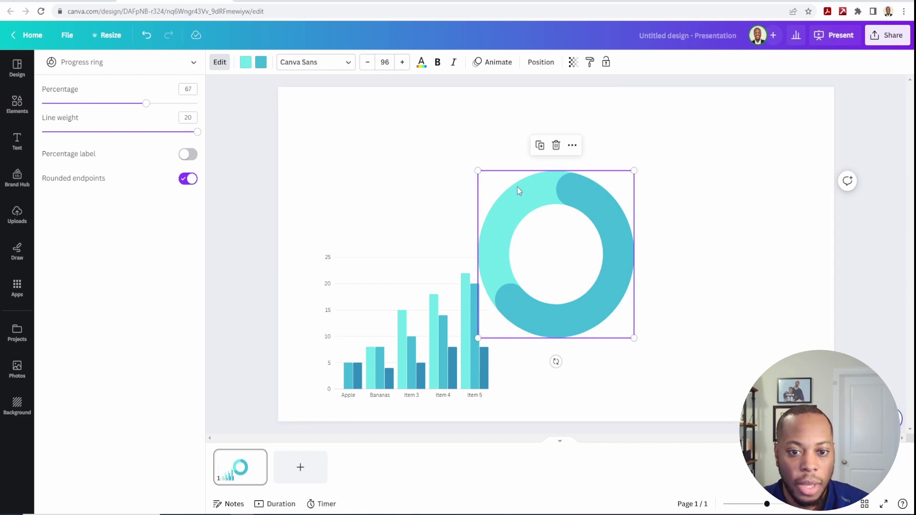
{"action": "left_click_drag", "start_coordinate": [569, 235], "coordinate": [651, 291]}
{"action": "left_click", "coordinate": [188, 154]}
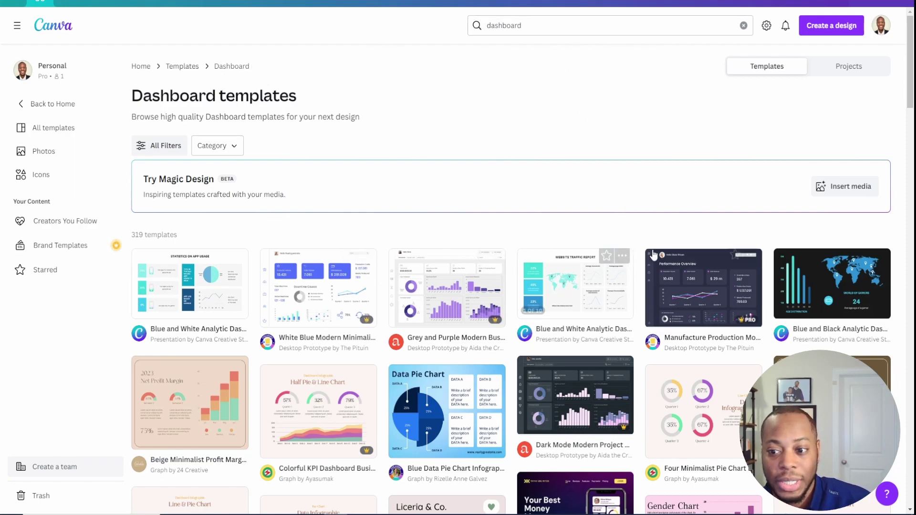
Preview the Grey and Purple Modern Business Dashboard template from the dashboard results
{"action": "scroll", "coordinate": [578, 198], "scroll_direction": "down", "scroll_amount": 3}
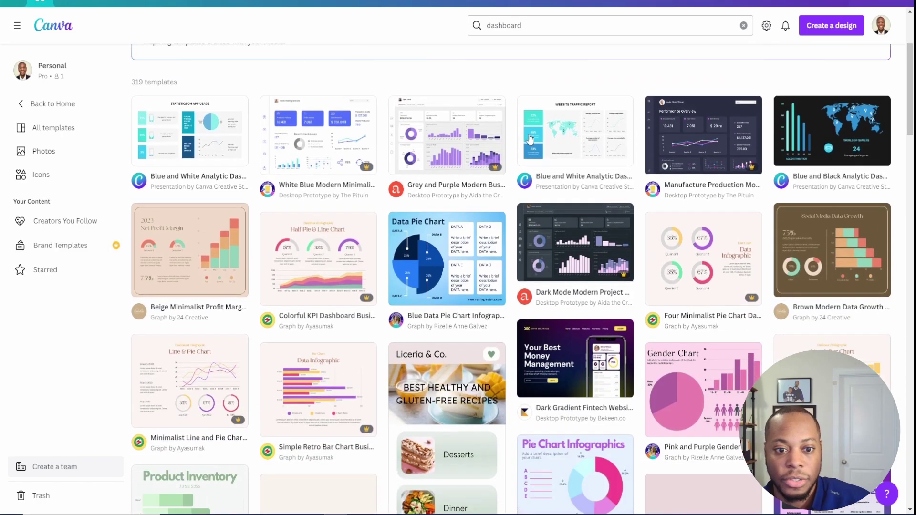
{"action": "left_click", "coordinate": [445, 154]}
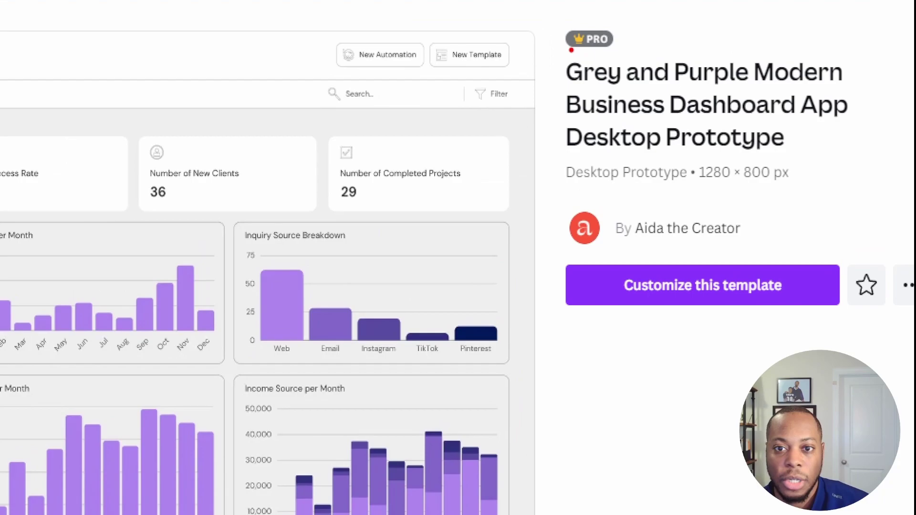
Open the template for editing, inspect the Inquiries per Month chart data, then select a sidebar icon
{"action": "left_click_drag", "start_coordinate": [571, 50], "coordinate": [634, 60]}
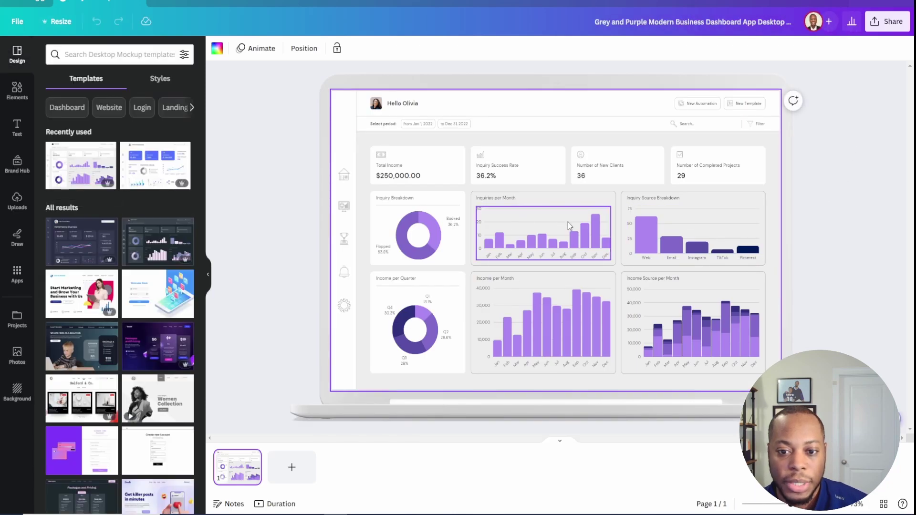
{"action": "left_click", "coordinate": [568, 223]}
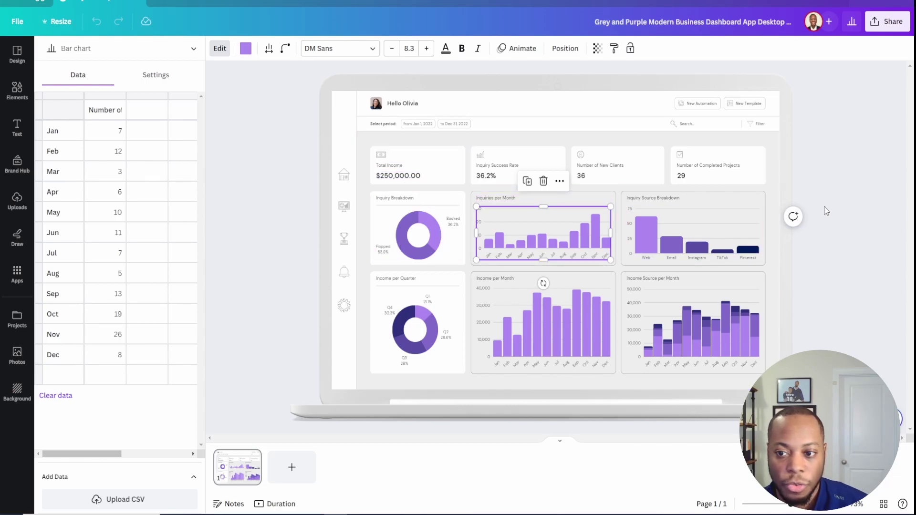
{"action": "key", "text": "Escape"}
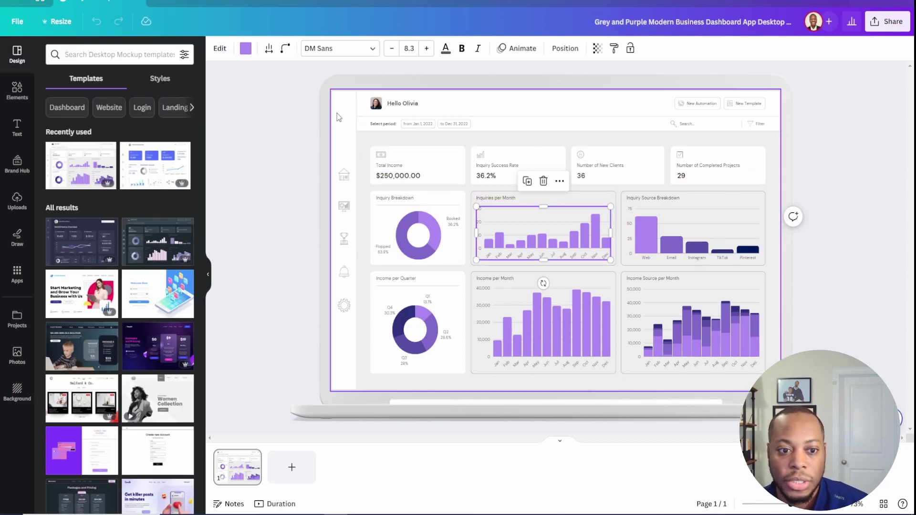
{"action": "left_click", "coordinate": [343, 175]}
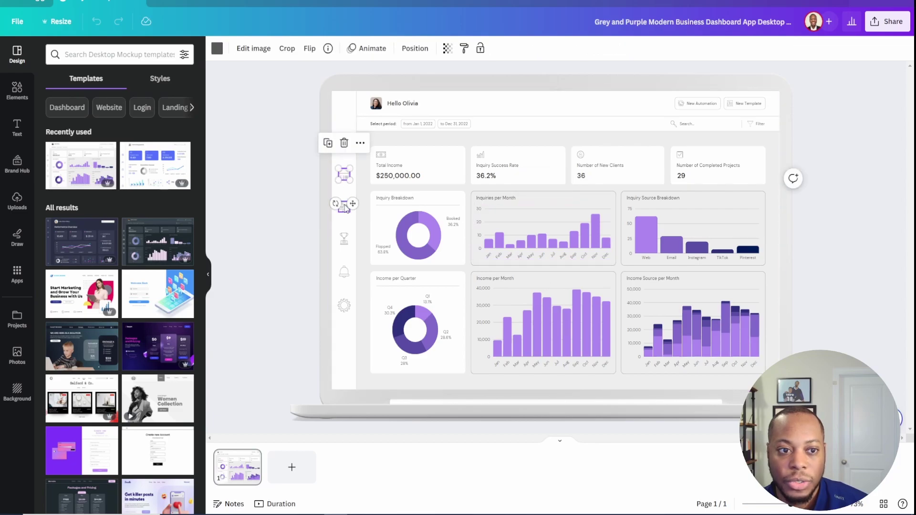
Deselect the dashboard's sidebar icon by clicking empty canvas
{"action": "left_click", "coordinate": [858, 198]}
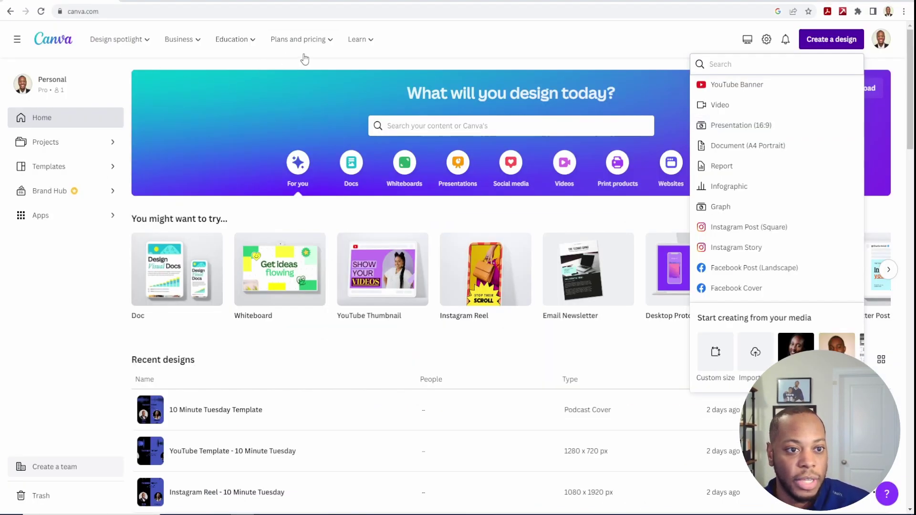
Open Plans and pricing and browse the full plan comparison page
{"action": "left_click", "coordinate": [316, 41]}
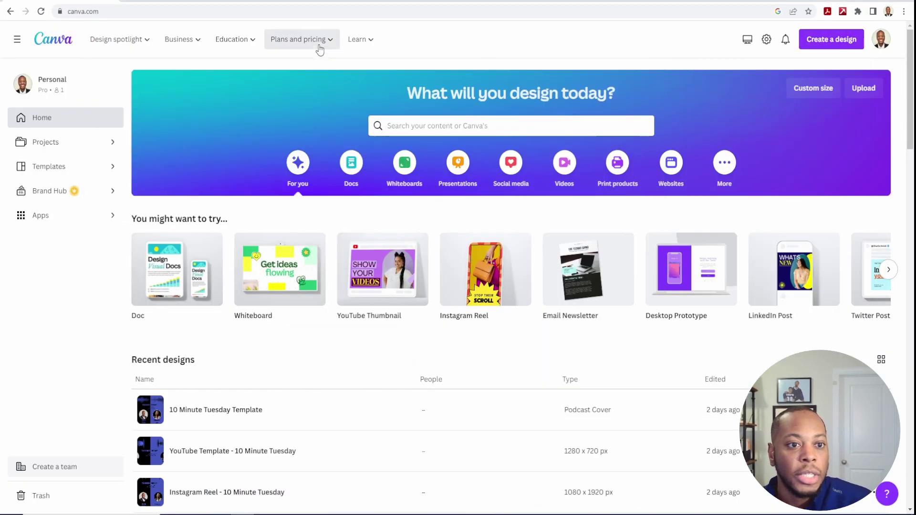
{"action": "left_click", "coordinate": [322, 44]}
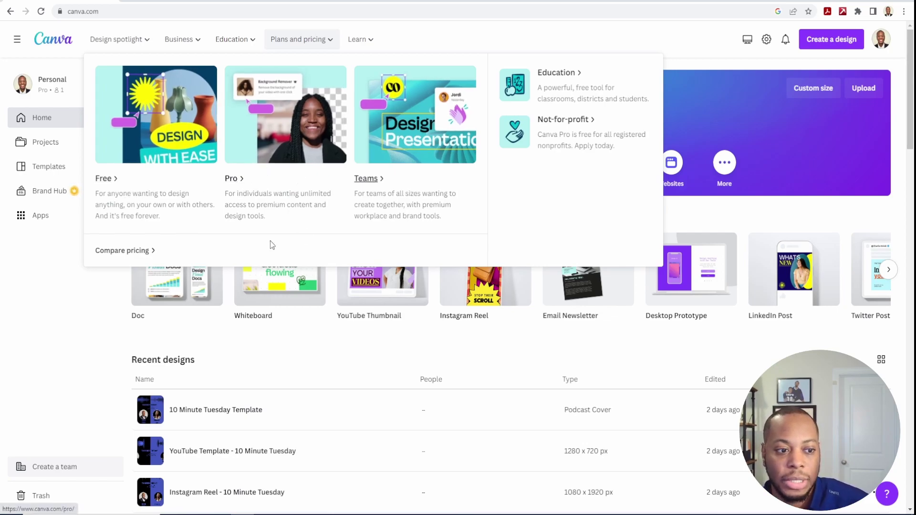
{"action": "left_click", "coordinate": [135, 259]}
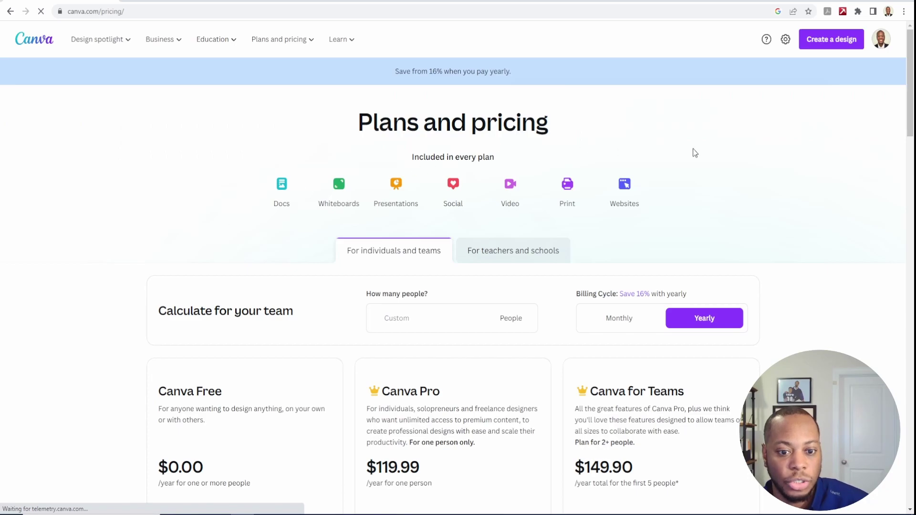
{"action": "scroll", "coordinate": [744, 171], "scroll_direction": "down", "scroll_amount": 4}
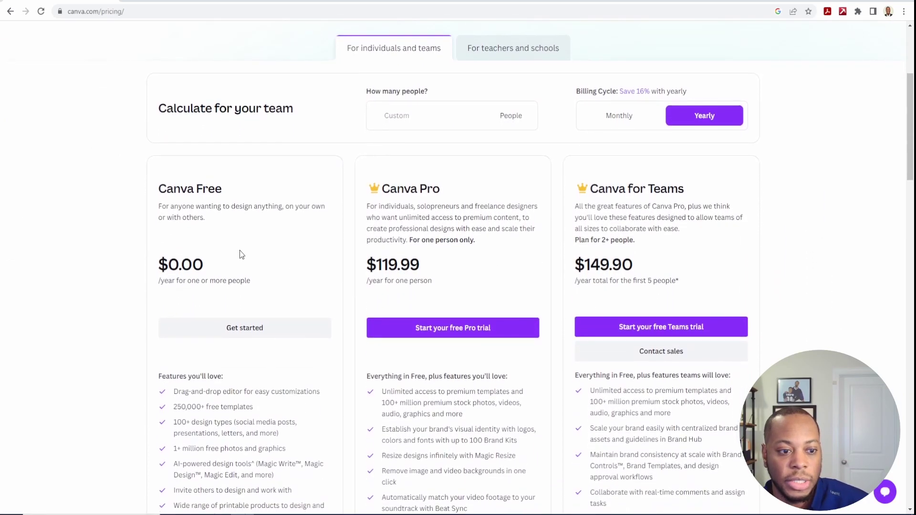
{"action": "scroll", "coordinate": [228, 248], "scroll_direction": "down", "scroll_amount": 1}
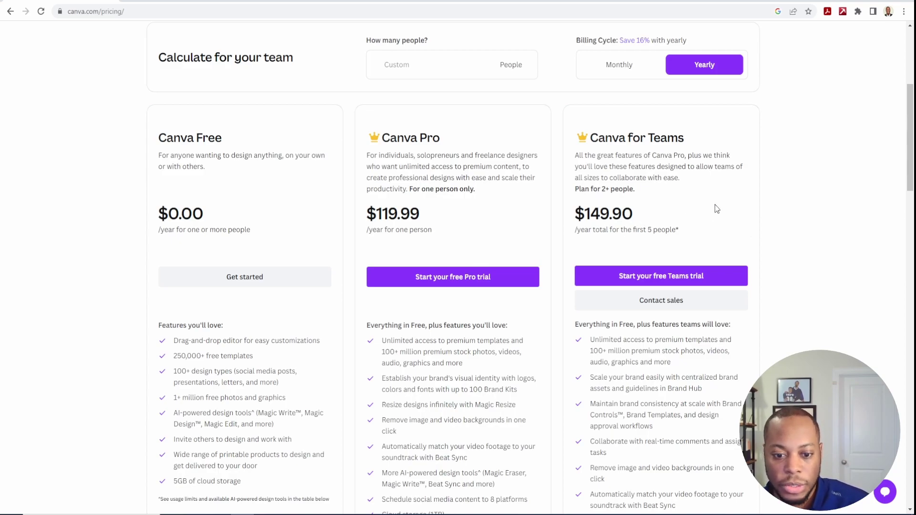
{"action": "scroll", "coordinate": [715, 204], "scroll_direction": "down", "scroll_amount": 7}
{"action": "scroll", "coordinate": [724, 209], "scroll_direction": "up", "scroll_amount": 11}
{"action": "scroll", "coordinate": [724, 214], "scroll_direction": "up", "scroll_amount": 1}
View the For teachers and schools plans, including the free Teachers and Schools options
{"action": "left_click", "coordinate": [504, 248]}
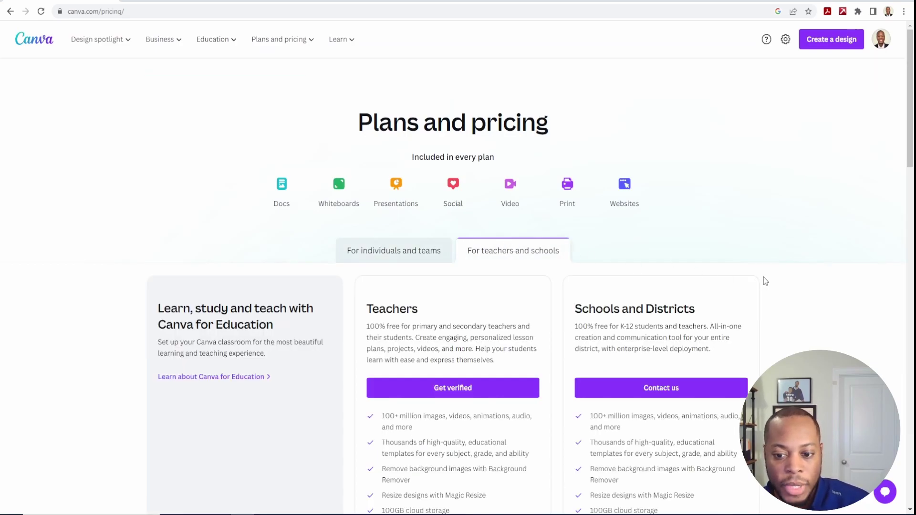
{"action": "scroll", "coordinate": [794, 309], "scroll_direction": "down", "scroll_amount": 4}
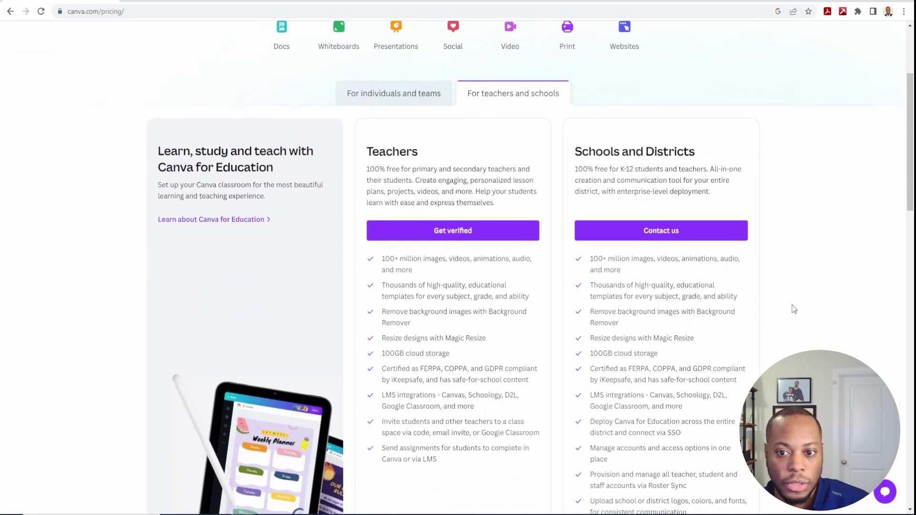
{"action": "scroll", "coordinate": [794, 309], "scroll_direction": "down", "scroll_amount": 1}
{"action": "scroll", "coordinate": [795, 308], "scroll_direction": "up", "scroll_amount": 5}
{"action": "scroll", "coordinate": [795, 309], "scroll_direction": "up", "scroll_amount": 1}
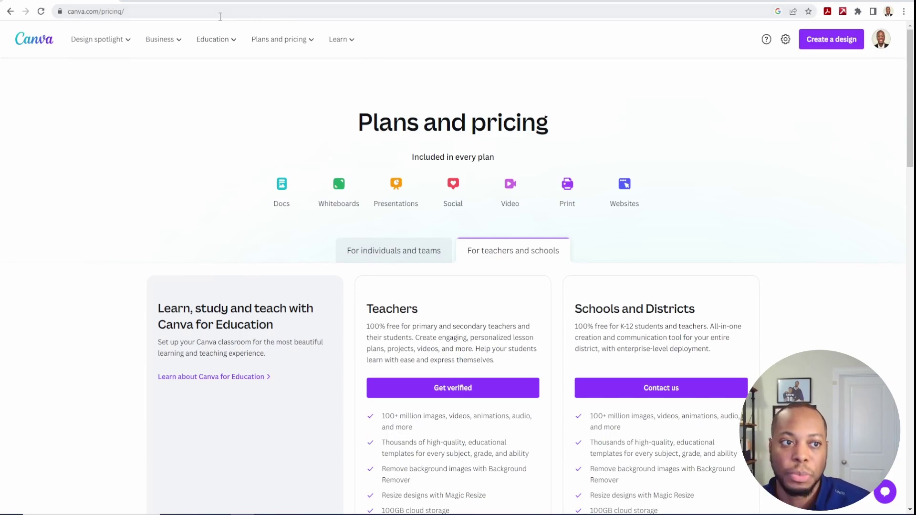
{"action": "left_click", "coordinate": [178, 2]}
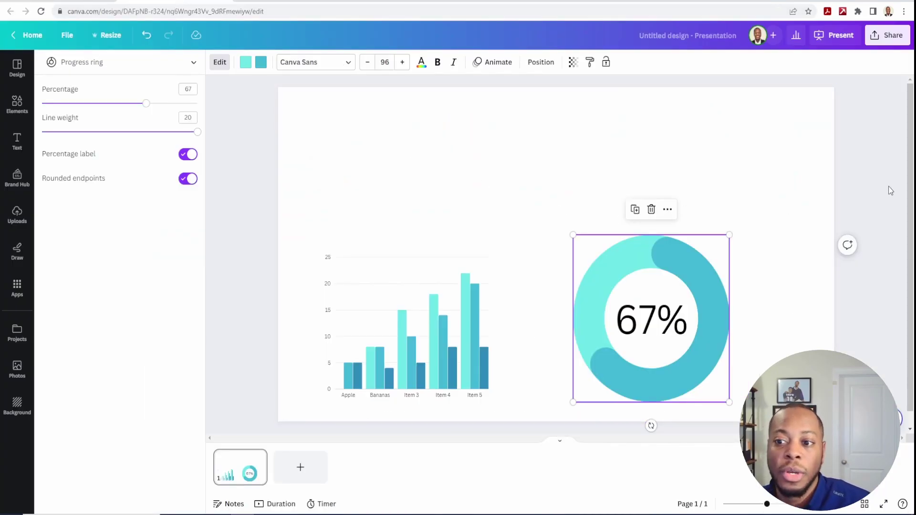